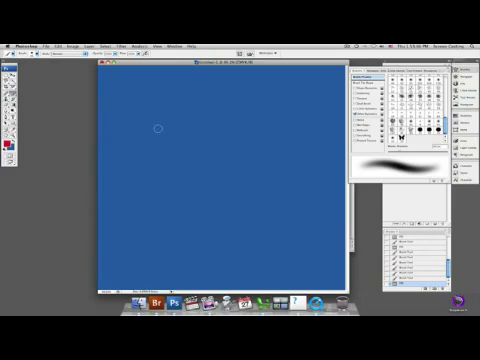
Paint a red 4-shaped soft-brush loop in the upper middle of the blue canvas.
mouse_move(157, 125)
mouse_down()
mouse_move(198, 155)
mouse_move(202, 180)
mouse_up()
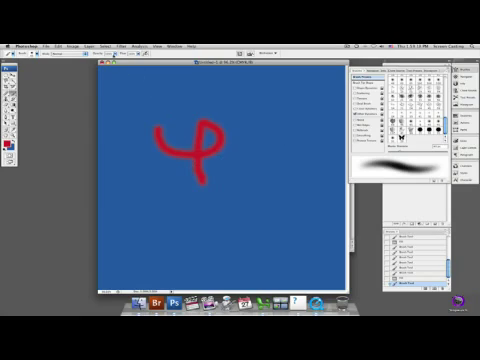
click(90, 51)
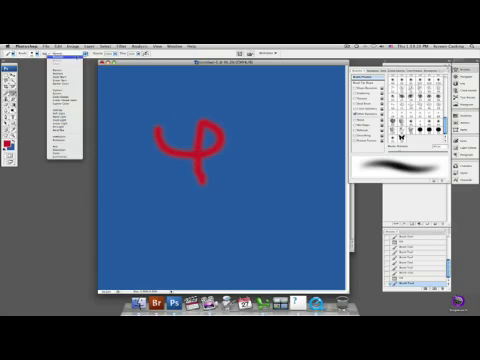
Switch the brush blend mode, then paint red bracket curves right and left of the loop.
click(77, 54)
mouse_move(210, 99)
mouse_down()
mouse_move(248, 178)
mouse_move(190, 234)
mouse_up()
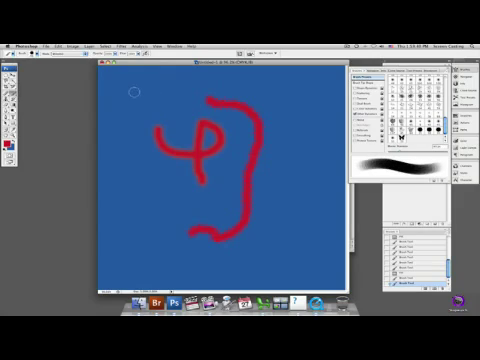
mouse_move(134, 93)
mouse_down()
mouse_move(132, 206)
mouse_move(160, 215)
mouse_up()
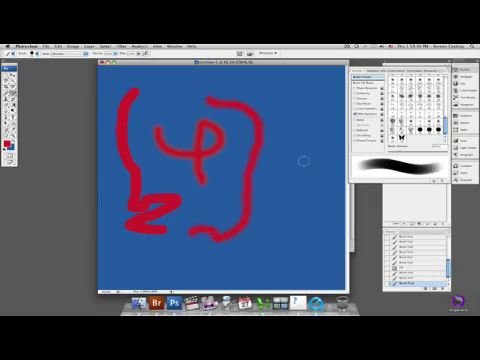
key(period)
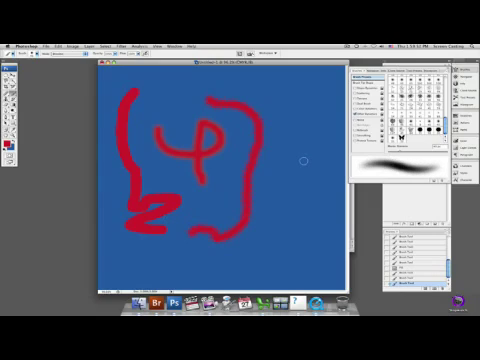
Paint a hooked vertical red stroke and a straight vertical red line near the right edge.
drag(302, 160, 258, 252)
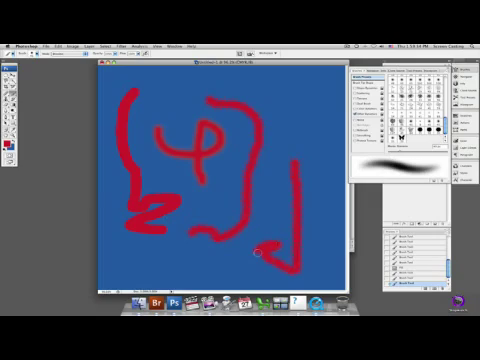
key(period)
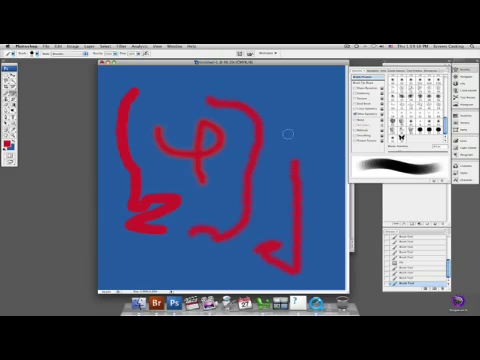
click(310, 162)
drag(310, 162, 311, 242)
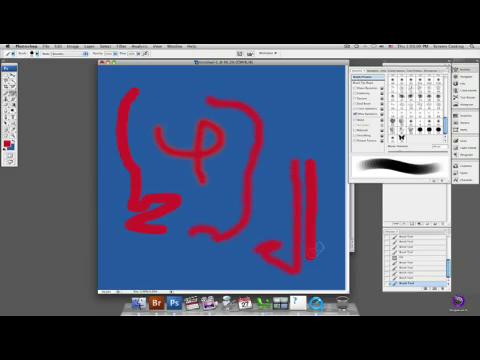